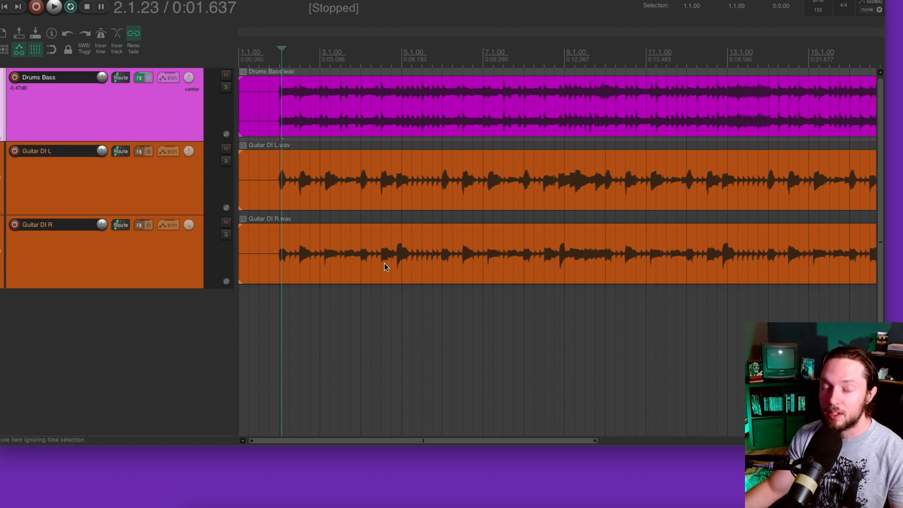
Step: Add the VST3 Amped - Roots (ML Sound Lab) plug-in to the Guitar DI L track
key("ctrl+m")
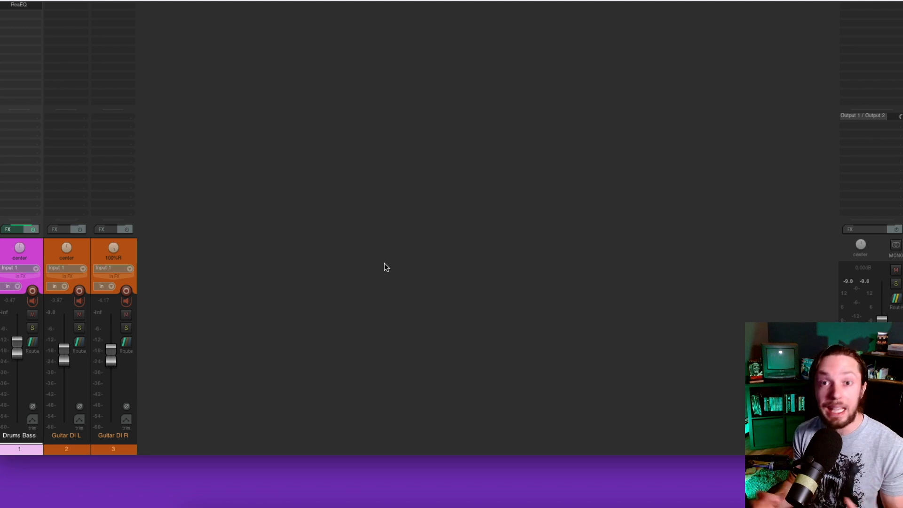
left_click(52, 15)
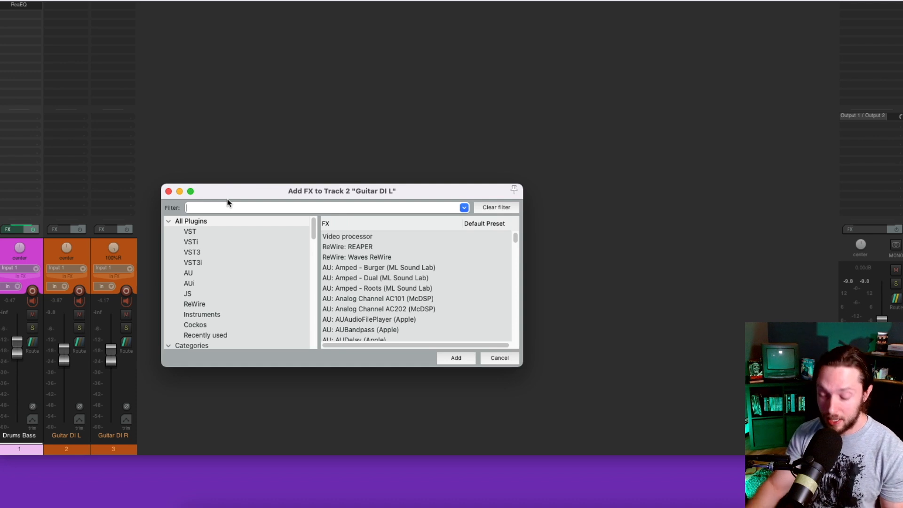
type("amped")
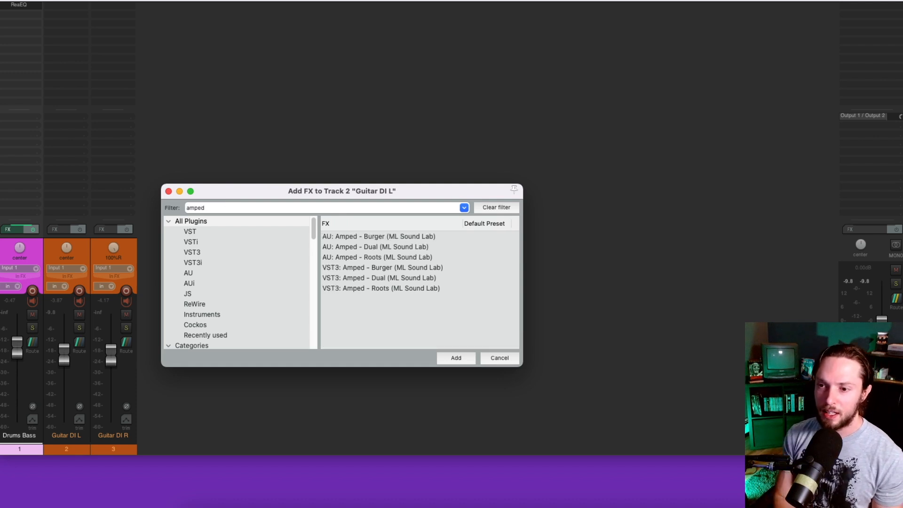
double_click(357, 289)
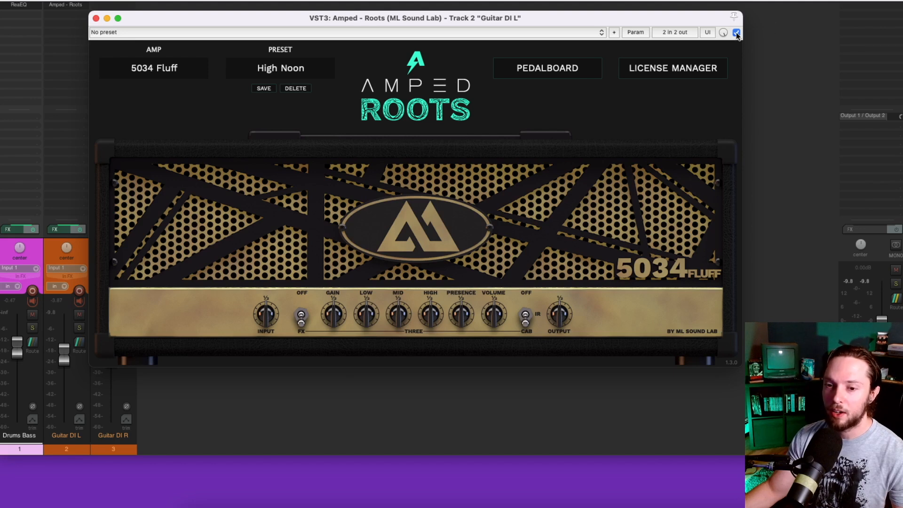
Step: Listen to Guitar DI L with Amped Roots bypassed, and set the amp's cabinet switch to IR
left_click(736, 33)
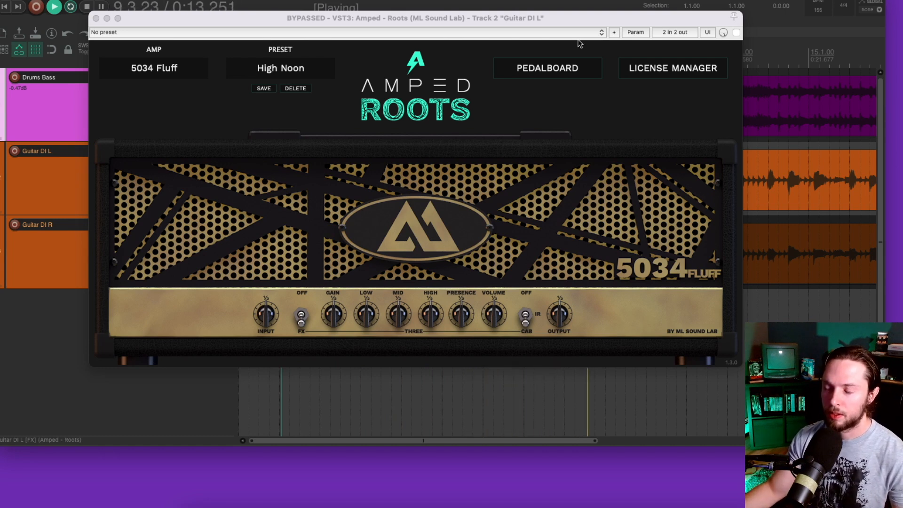
key("space")
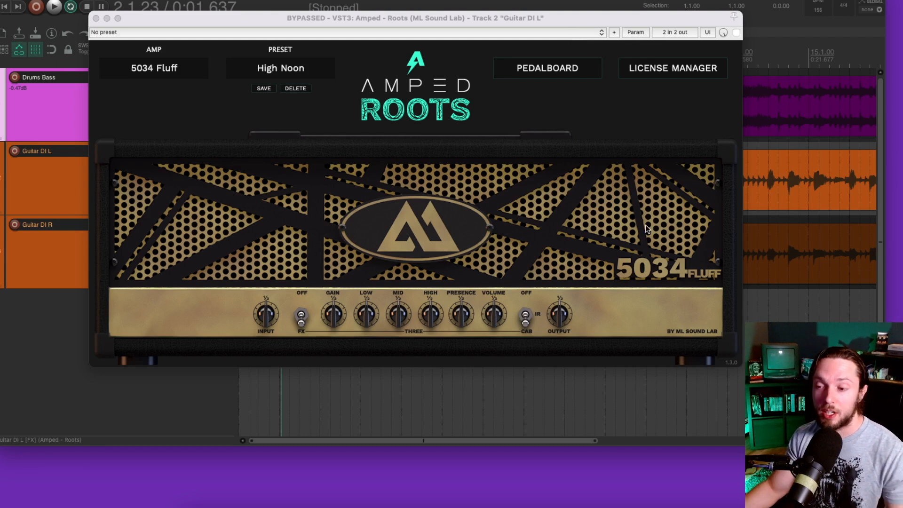
left_click(540, 313)
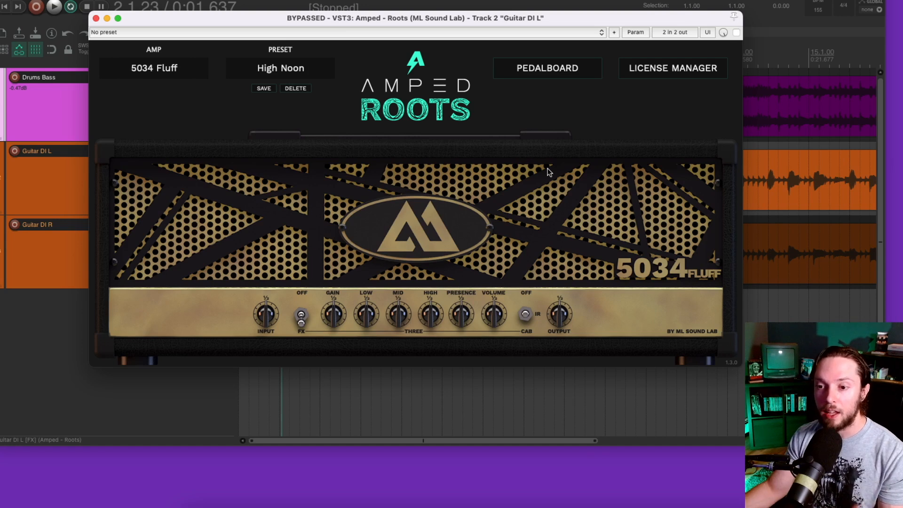
Step: Dial in the amp's gain, low, mid, high and presence with Amped Roots enabled, auditioning the soloed left guitar
key("space")
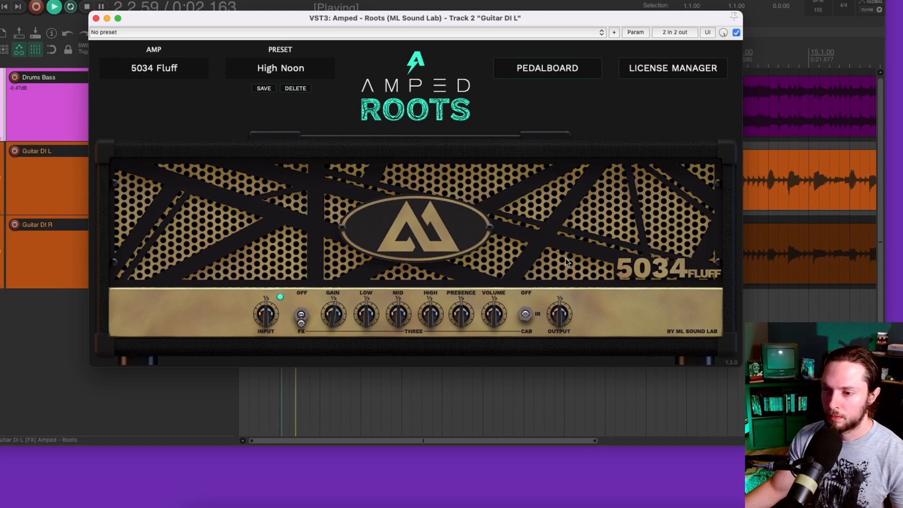
mouse_move(334, 313)
left_mouse_down()
mouse_move(333, 305)
mouse_move(333, 317)
left_mouse_up()
key("space")
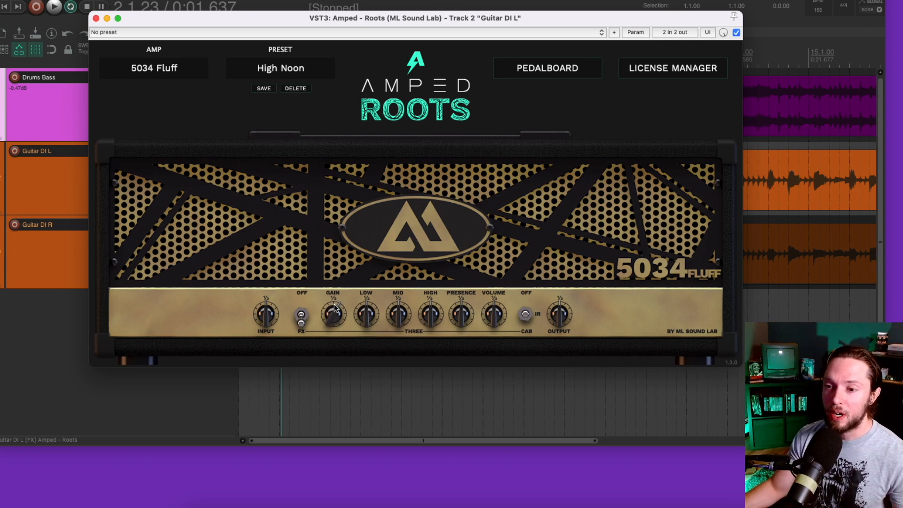
left_click_drag(365, 306, 371, 285)
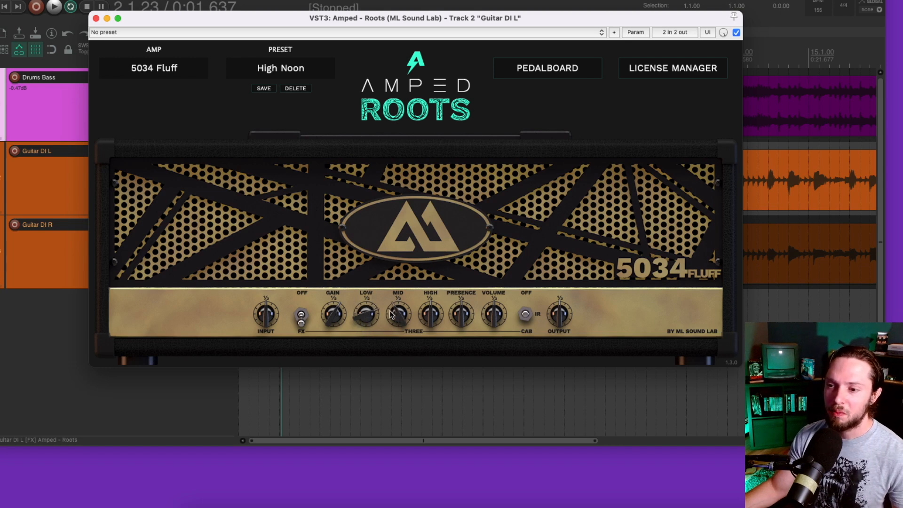
left_click_drag(422, 312, 458, 297)
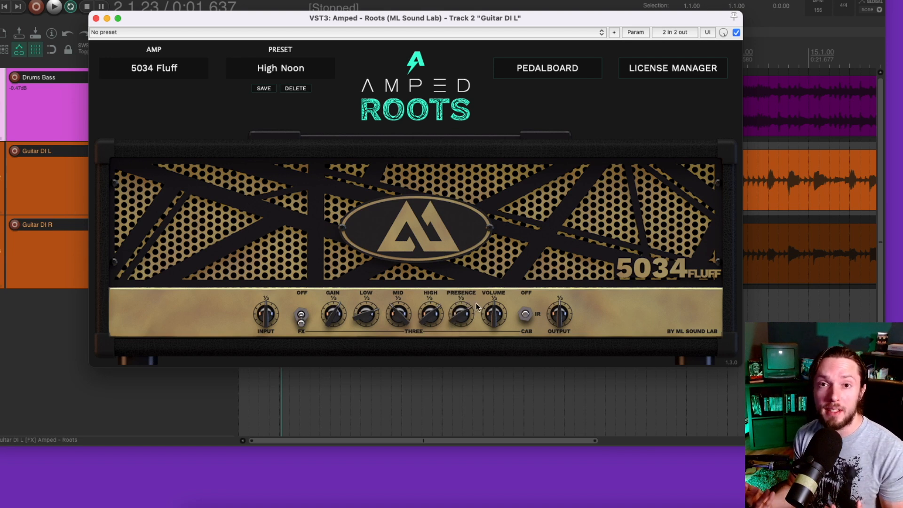
key("space")
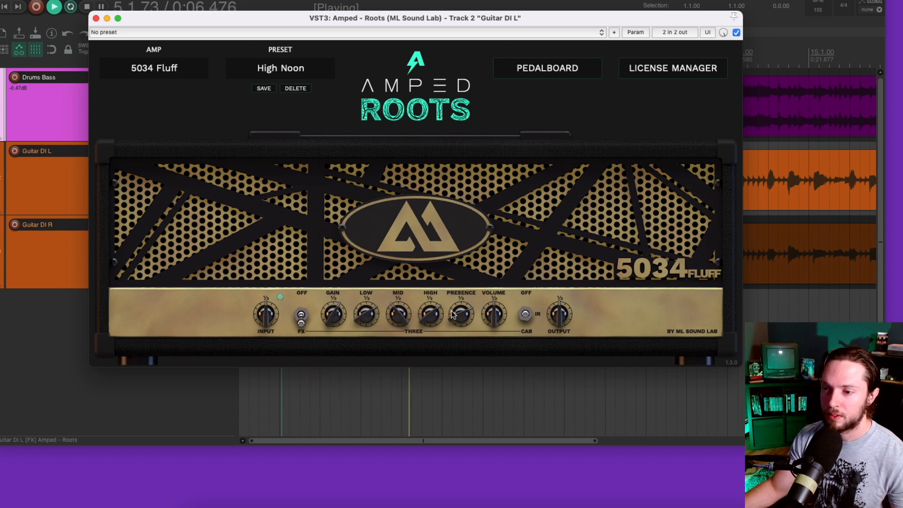
key("space")
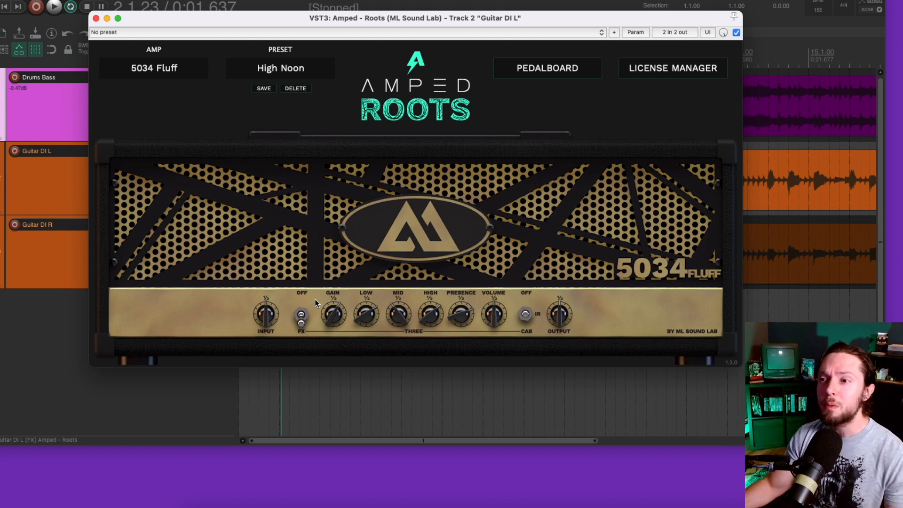
Step: Turn on the pedalboard's Drive pedal with drive low, level high and tone slightly above the middle
left_click(545, 66)
left_click(381, 245)
left_click_drag(355, 159, 402, 123)
left_click_drag(377, 175, 375, 174)
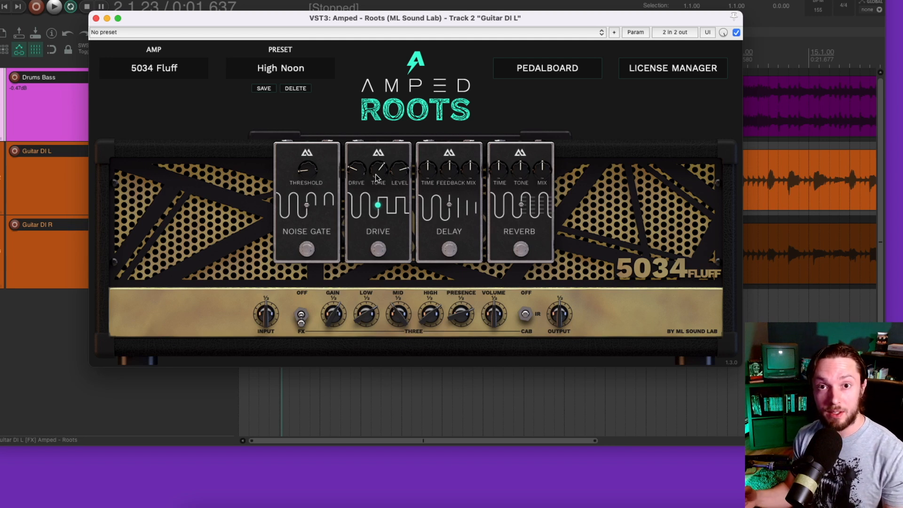
Step: Compare the left guitar's sound with the Drive pedal on and off, leaving the pedal on
key("space")
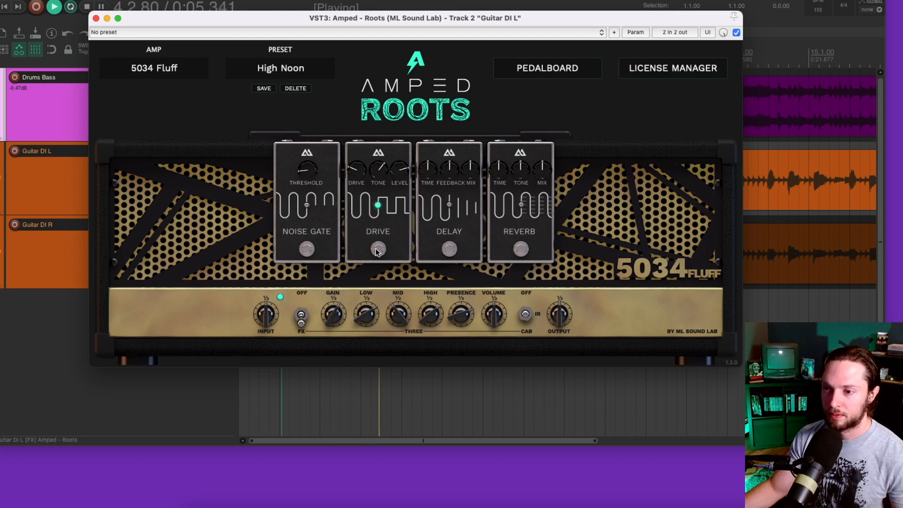
key("space")
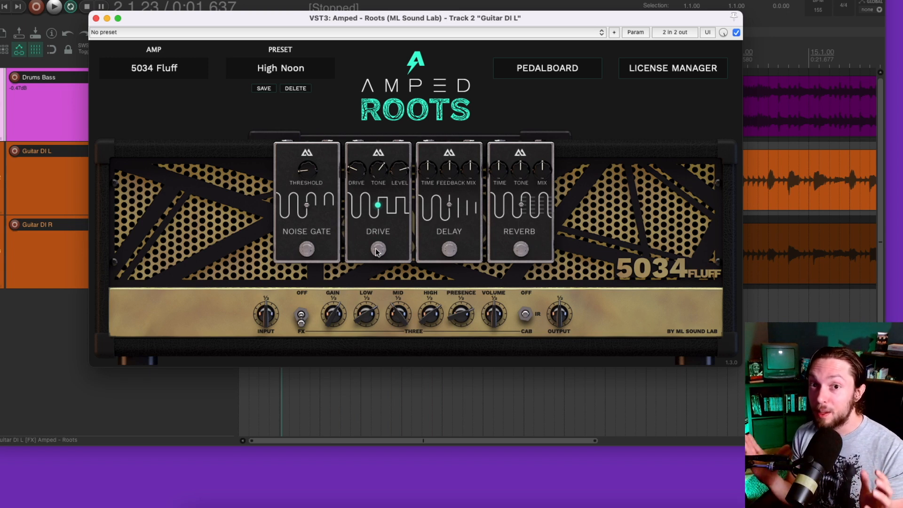
key("space")
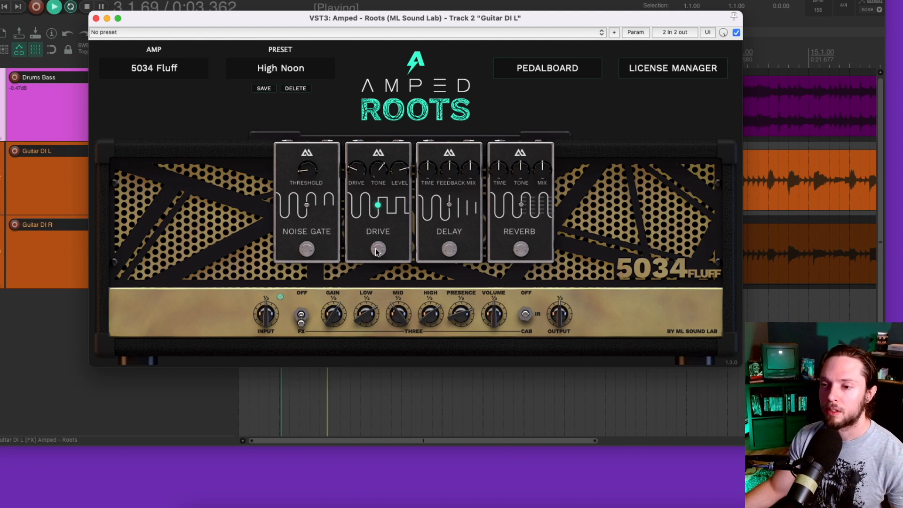
left_click(377, 250)
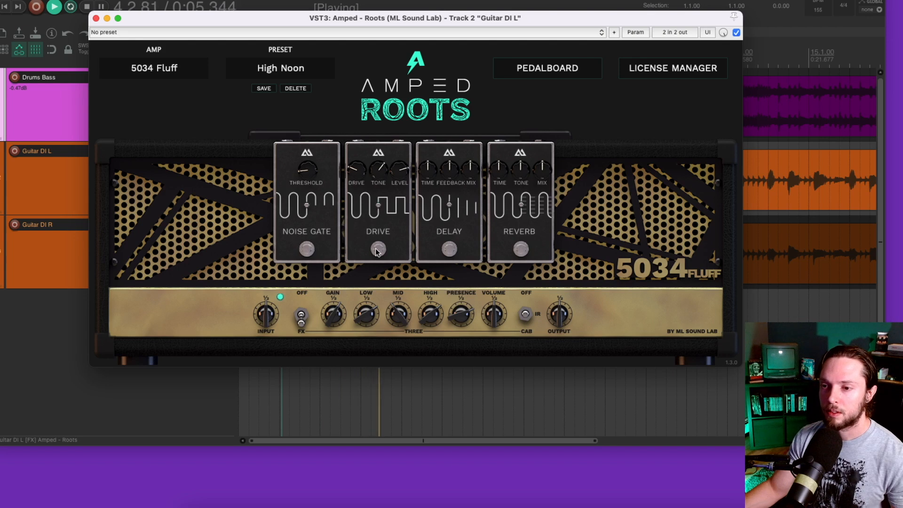
left_click(378, 250)
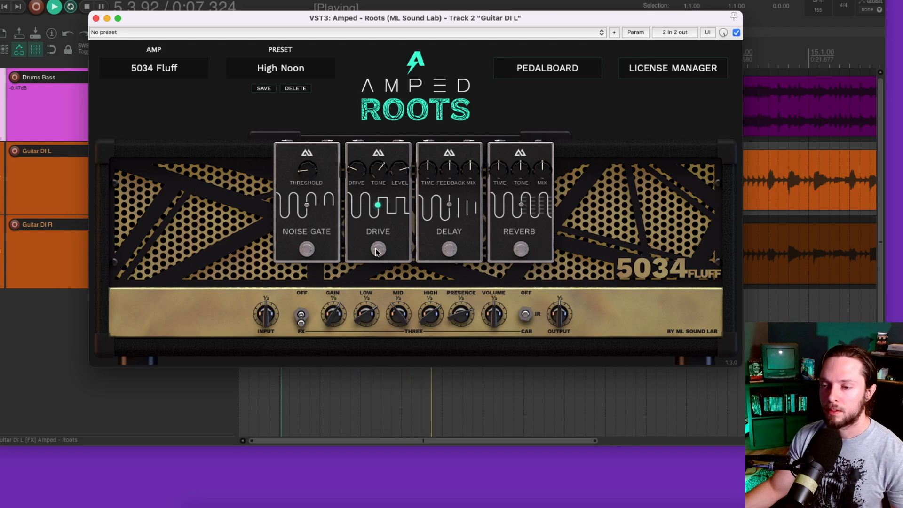
key("space")
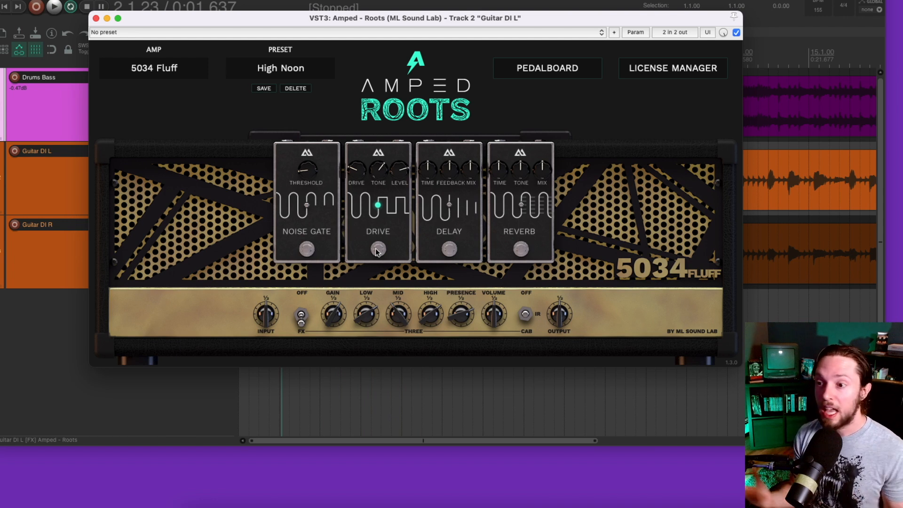
Step: Close the plug-in window and copy Amped Roots from Guitar DI L to Guitar DI R in the mixer
key("super+w")
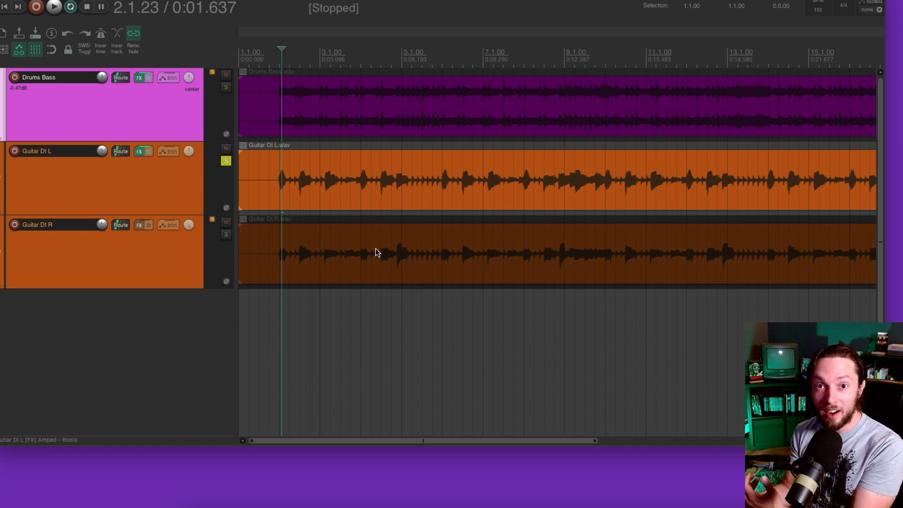
key("ctrl+m")
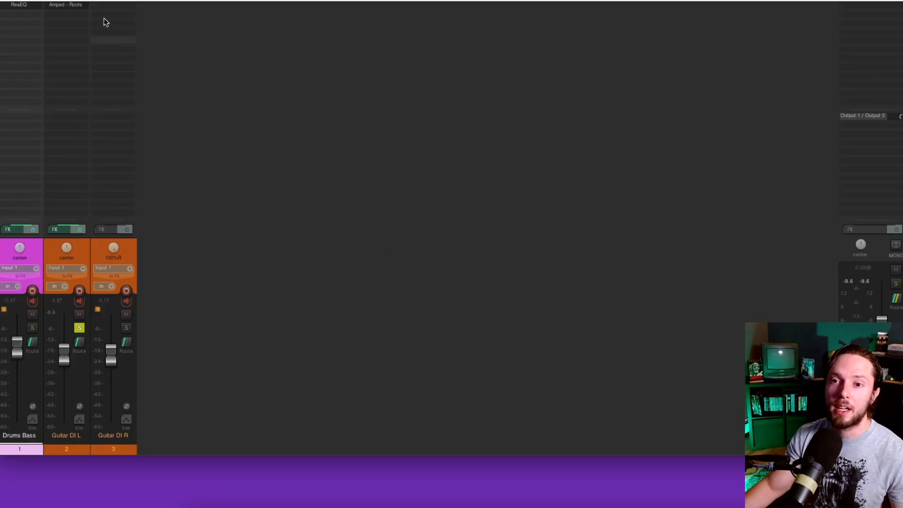
left_click_drag(72, 6, 108, 7)
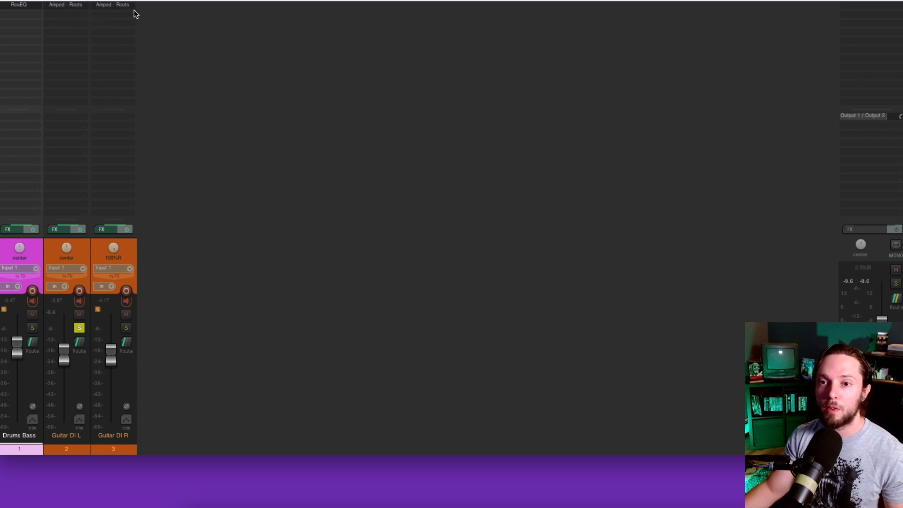
Step: Lower both guitar faders and pan Guitar DI L 100% left
mouse_move(61, 352)
left_mouse_down()
mouse_move(92, 359)
mouse_move(66, 361)
left_mouse_up()
left_click_drag(66, 250, 66, 282)
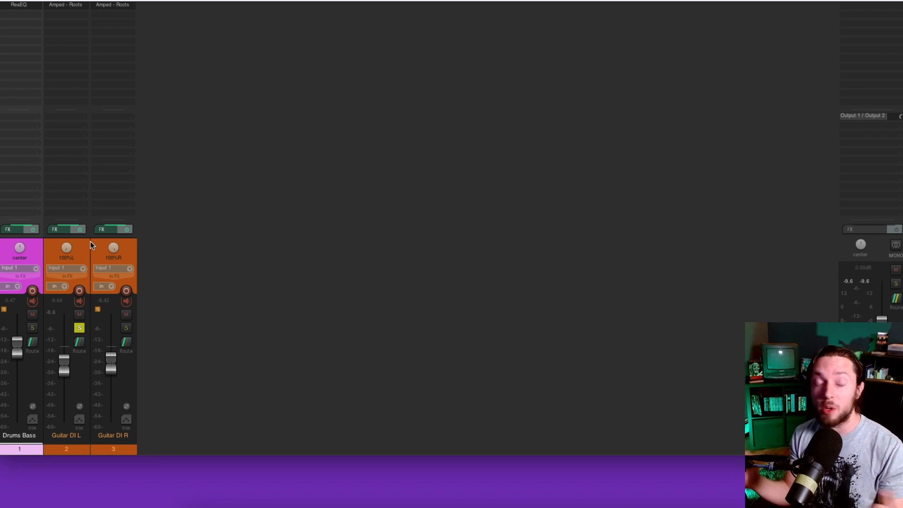
Step: Raise both soloed guitars to about -4 dB, then unsolo them and play the full mix
left_click(126, 328)
left_click_drag(69, 362, 108, 351)
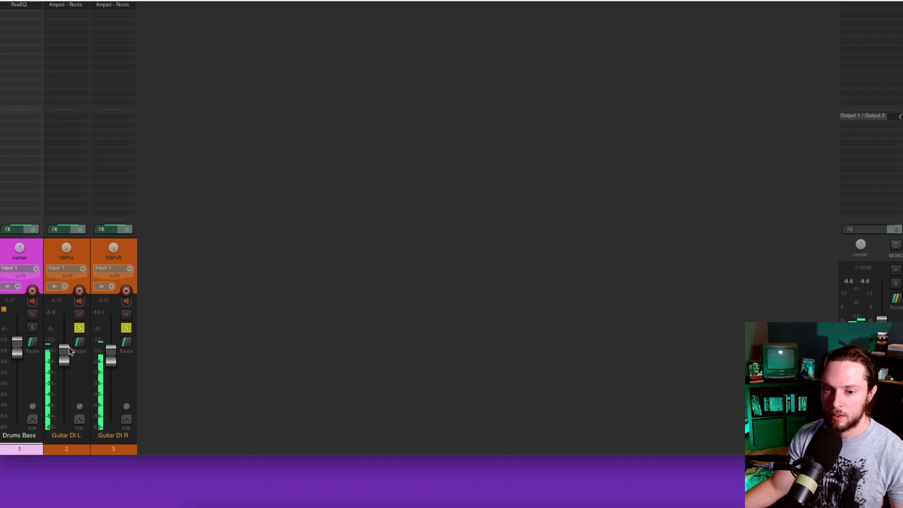
left_click(78, 329)
left_click_drag(64, 350, 108, 353)
key("space")
Step: Balance the guitars against the drums and bass during playback, setting both guitar faders to about -2 dB
left_click_drag(65, 353, 68, 354)
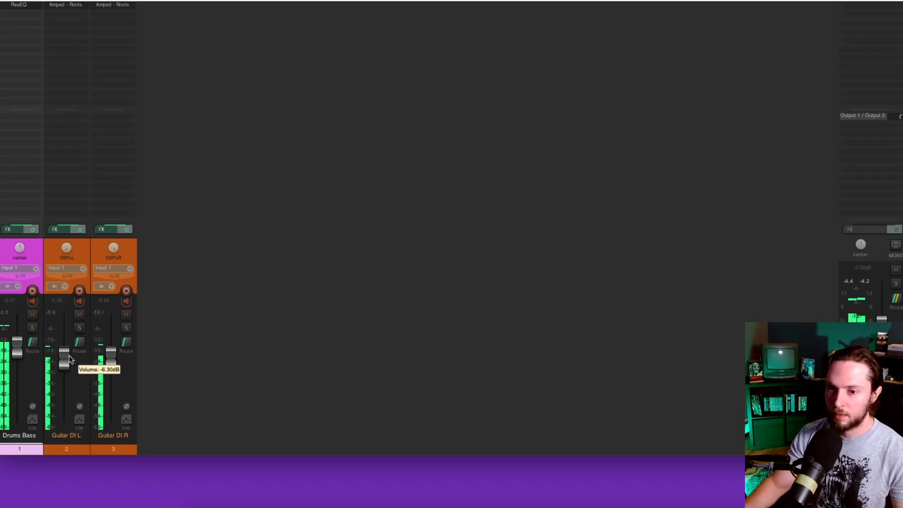
scroll(66, 358, "up", 6)
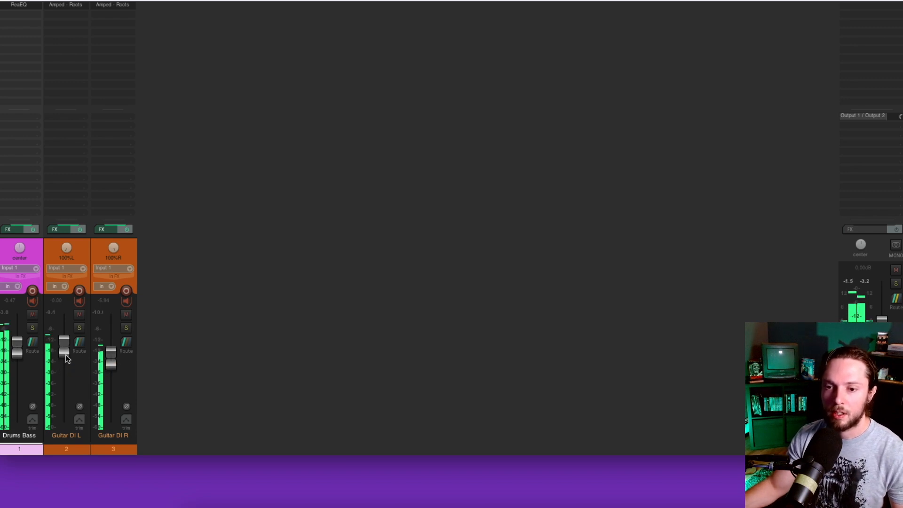
scroll(110, 354, "up", 5)
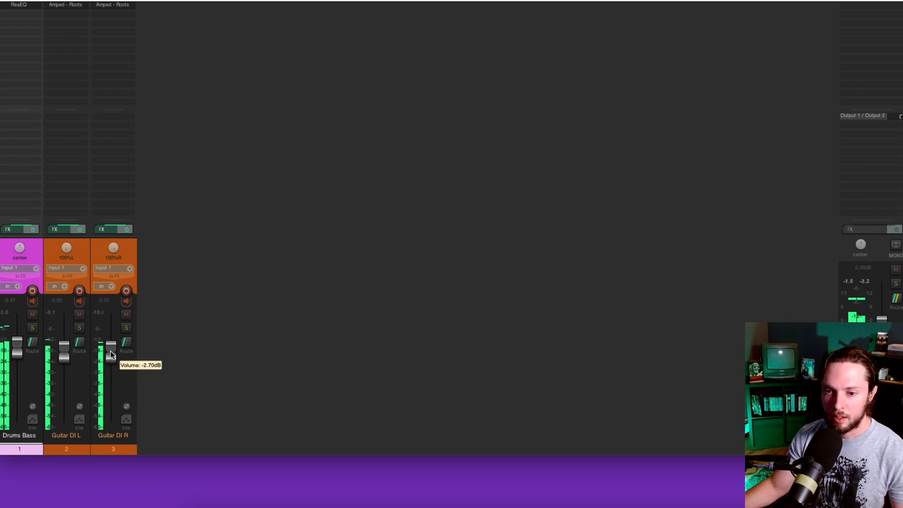
left_click_drag(67, 353, 67, 348)
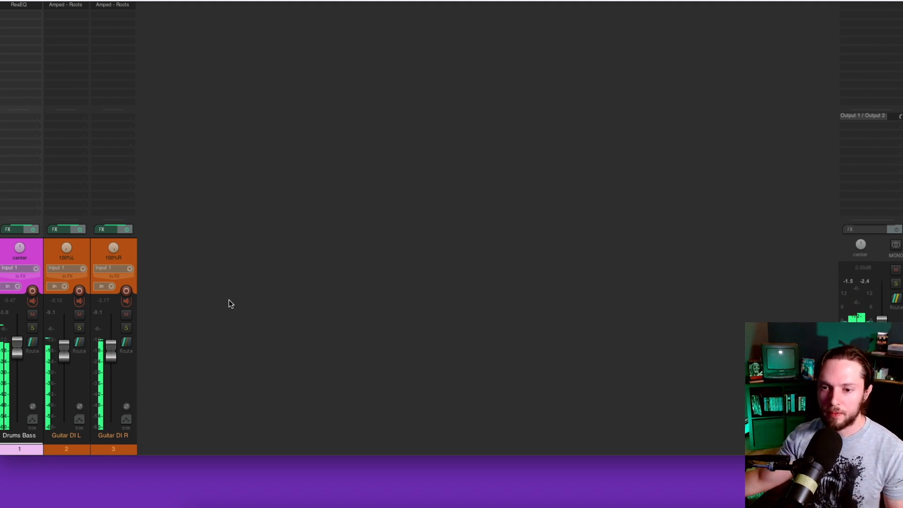
left_click_drag(64, 349, 64, 348)
Step: Solo Guitar DI L and Guitar DI R, listen to them together and stop playback
left_click(79, 327)
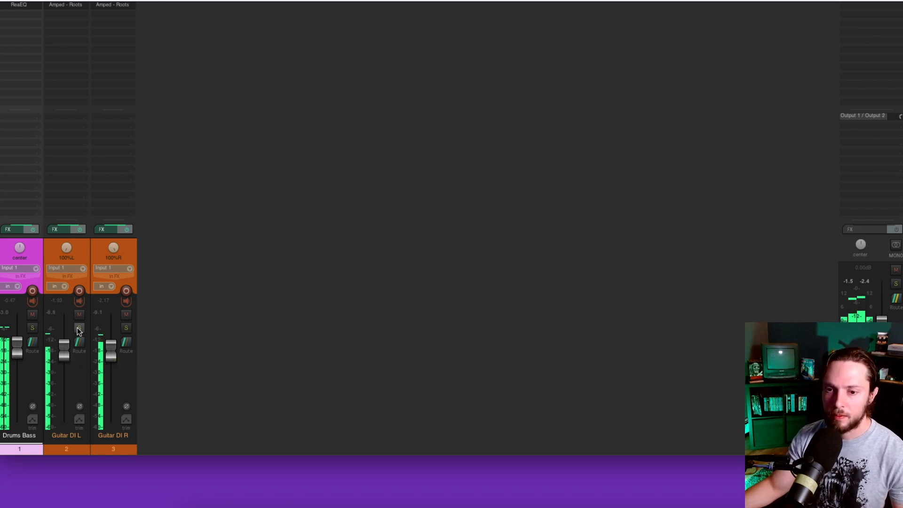
left_click(127, 329)
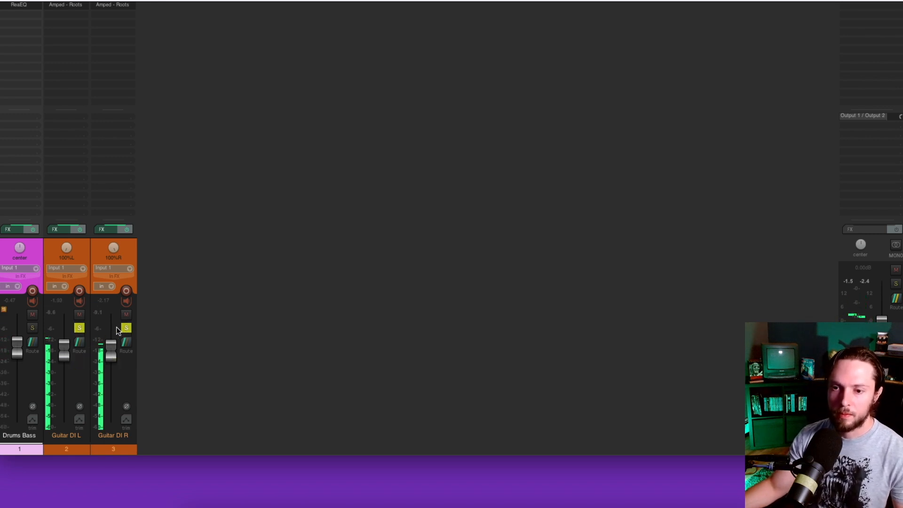
key("space")
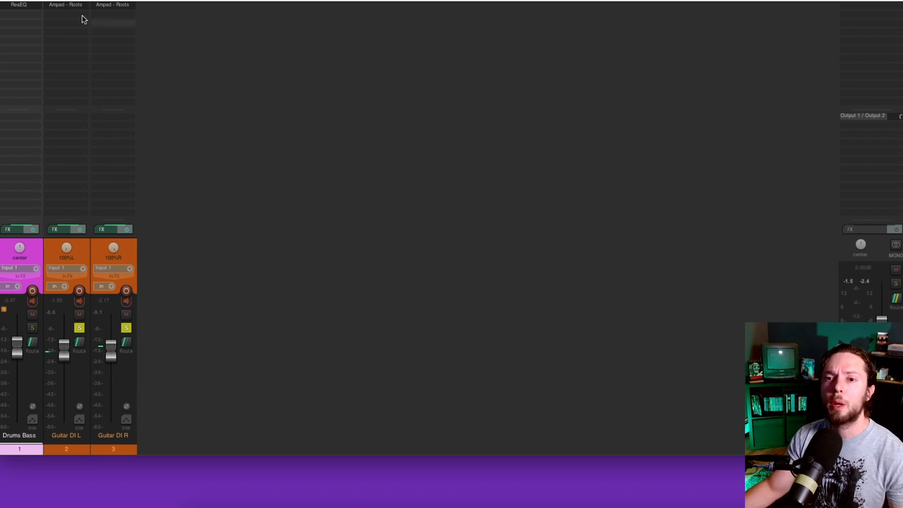
Step: Add ReaEQ after Amped Roots on Guitar DI L and set band 1 to High Pass at about 91 Hz
double_click(65, 16)
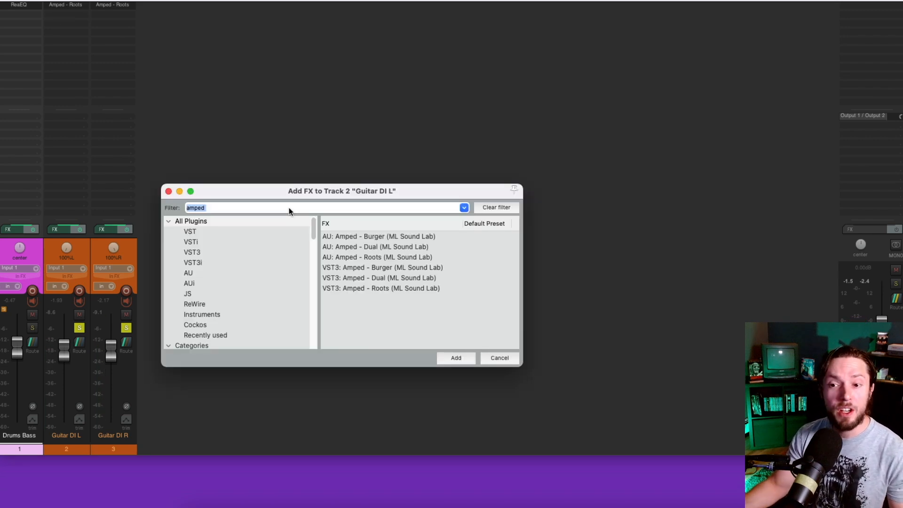
key("BackSpace")
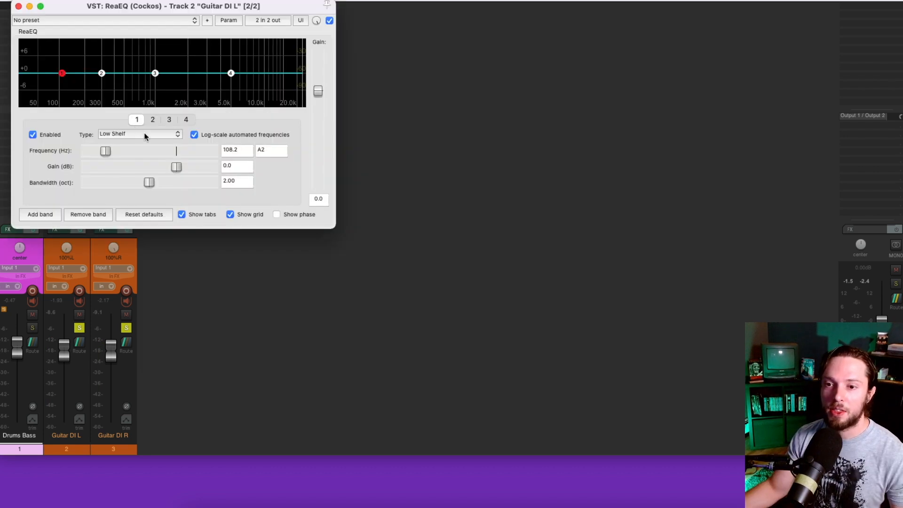
left_click(145, 136)
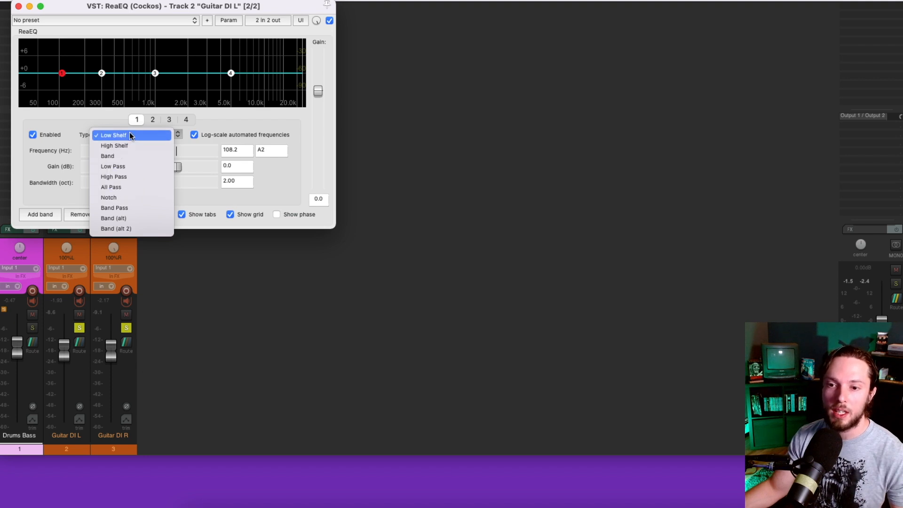
left_click(124, 176)
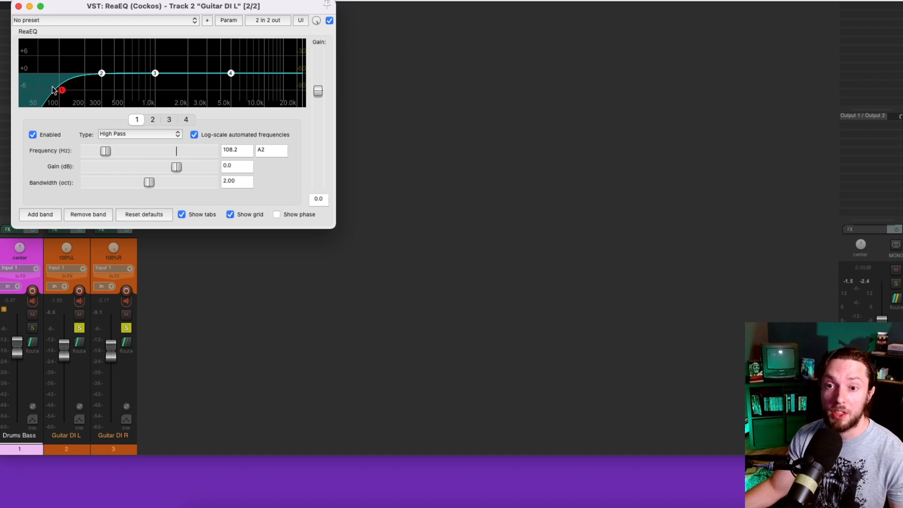
left_click_drag(61, 89, 56, 89)
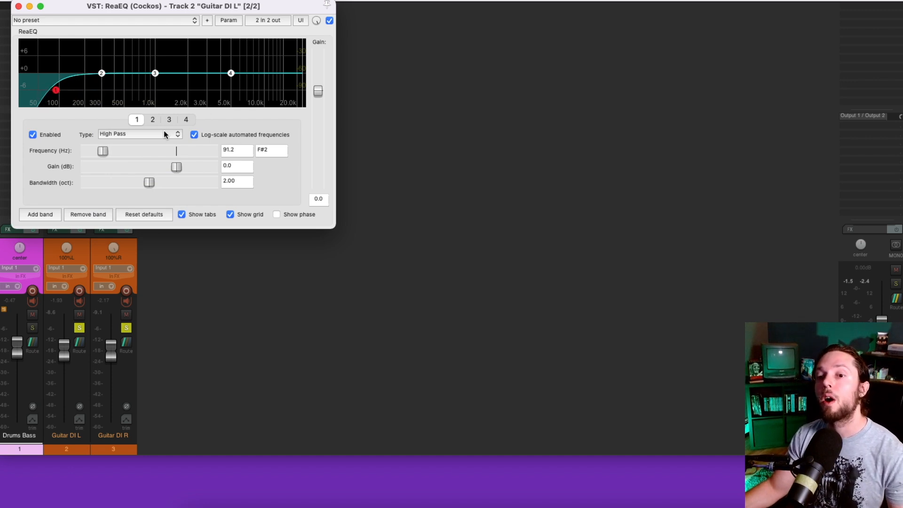
Step: Set band 4 to Low Pass at about 10.2 kHz with 1.18 oct bandwidth, and narrow the high-pass bandwidth to about 1.79 oct
left_click(188, 120)
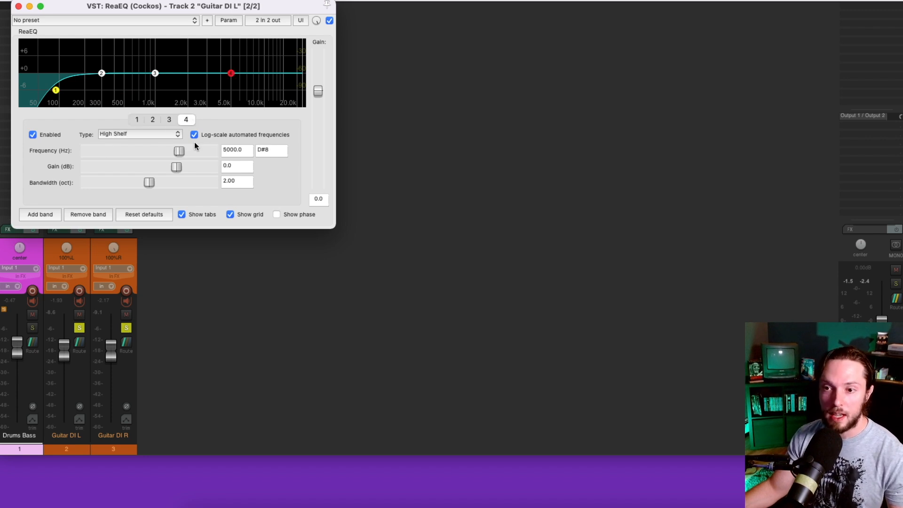
left_click(157, 134)
left_click(141, 153)
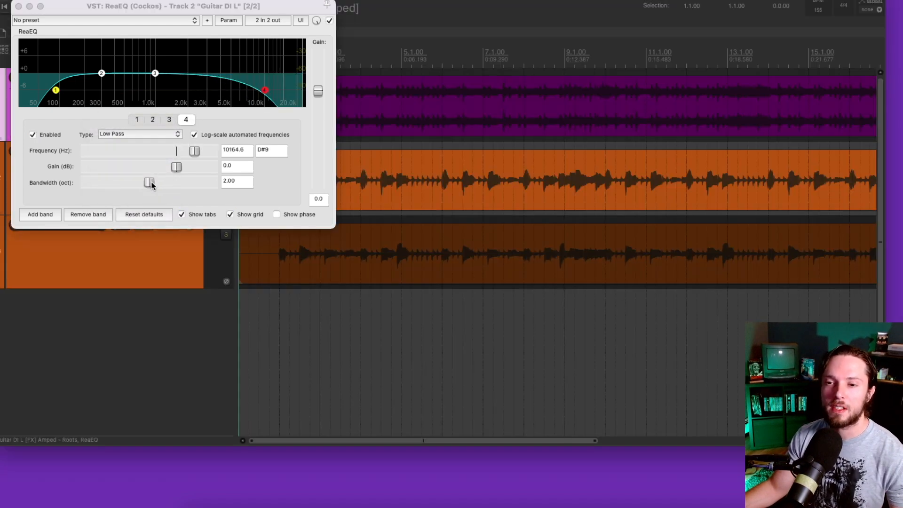
left_click_drag(149, 183, 127, 184)
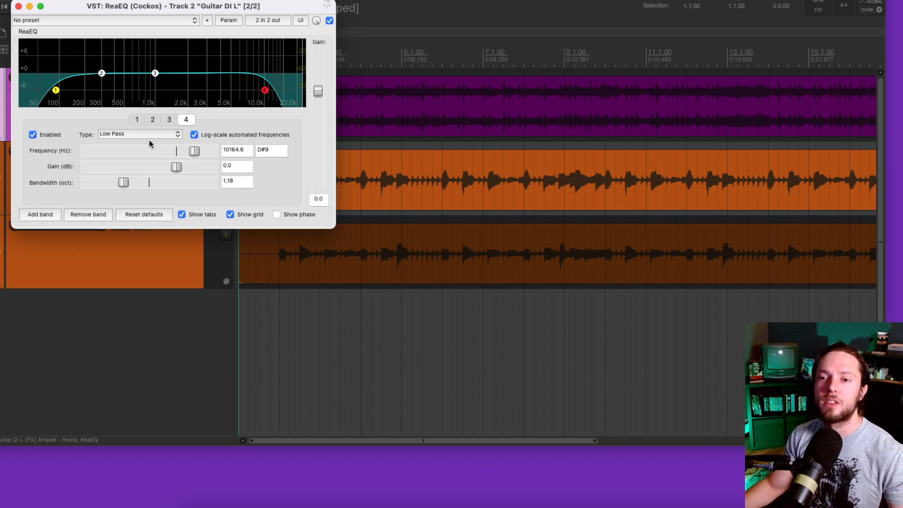
left_click(55, 91)
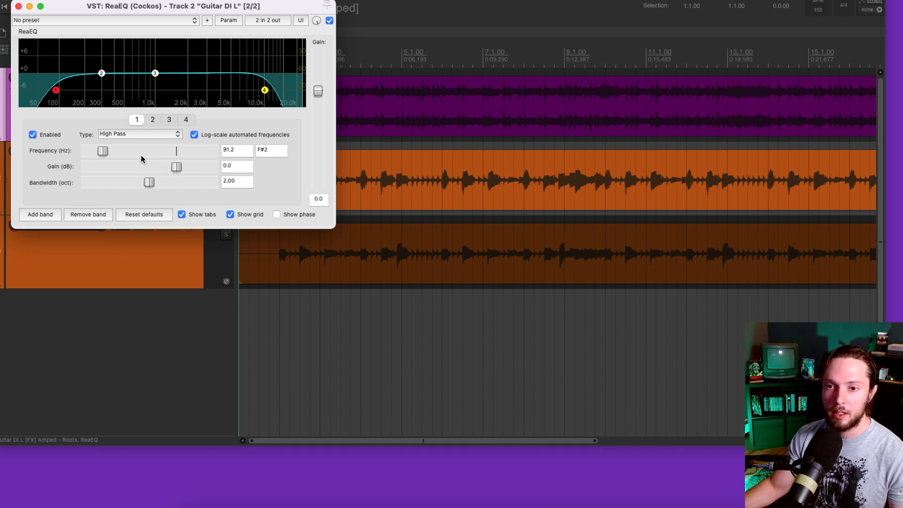
left_click_drag(150, 183, 143, 183)
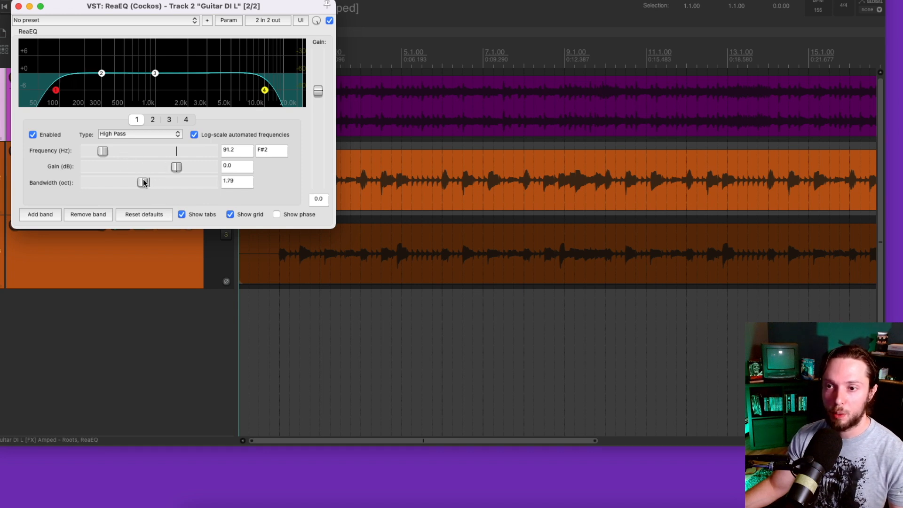
Step: Play the guitars and compare the sound with ReaEQ bypassed and enabled, then stop playback
key("space")
left_click(265, 89)
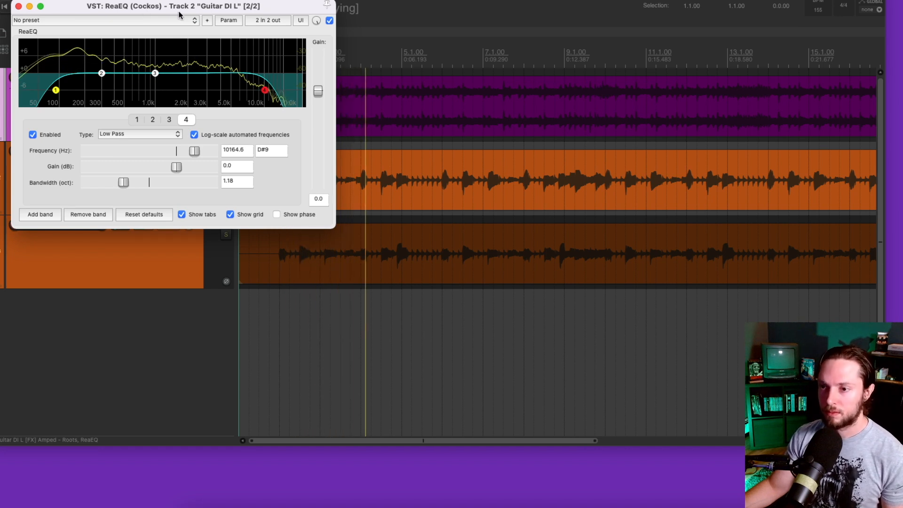
left_click(329, 20)
left_click(329, 21)
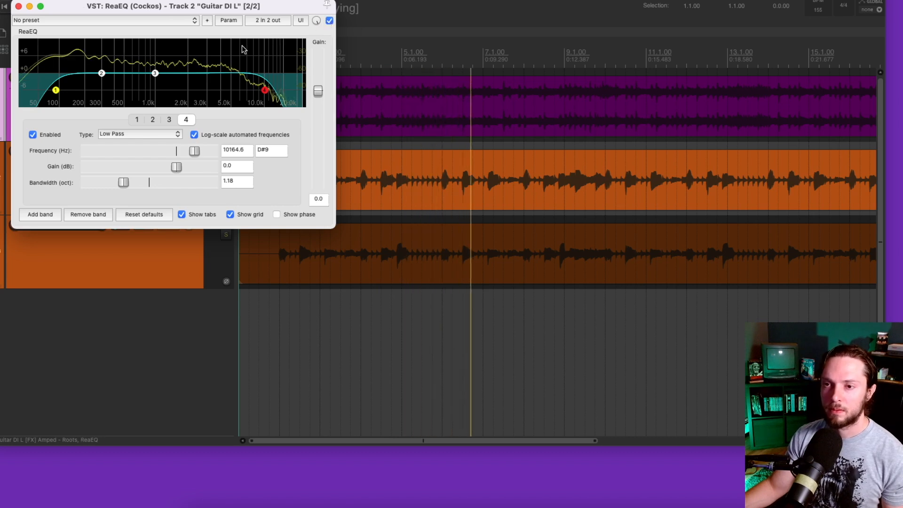
key("space")
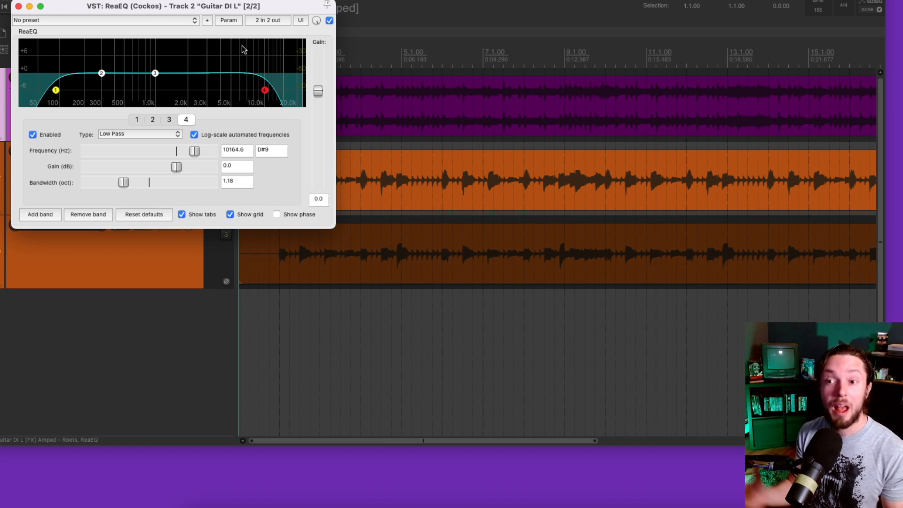
Step: Cut band 3 of Guitar DI L's ReaEQ by 1.3 dB at about 837 Hz during playback, then close the EQ and stop
left_click_drag(155, 73, 146, 77)
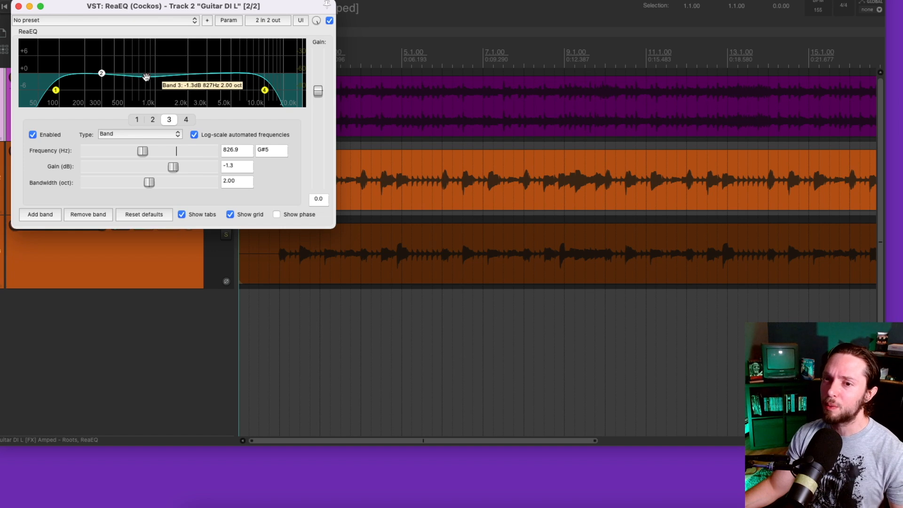
key("space")
mouse_move(147, 77)
left_mouse_down()
mouse_move(147, 70)
mouse_move(147, 77)
left_mouse_up()
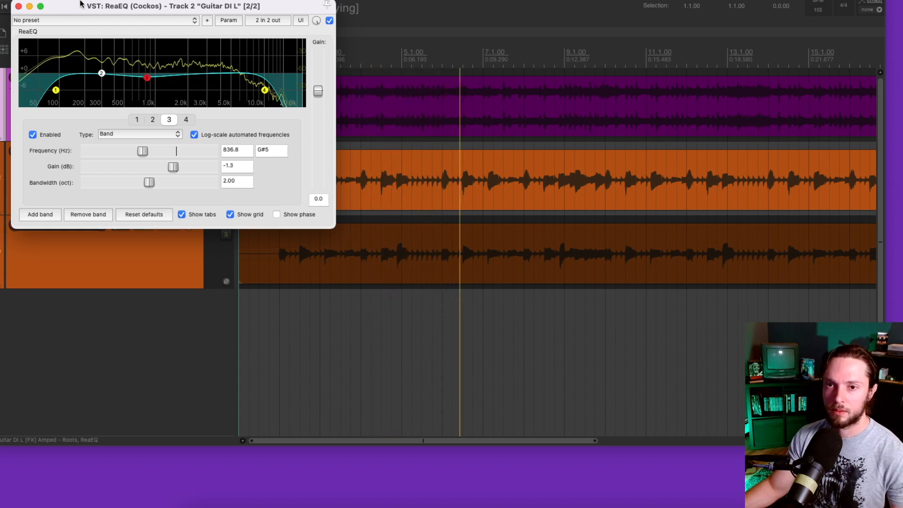
key("Escape")
key("space")
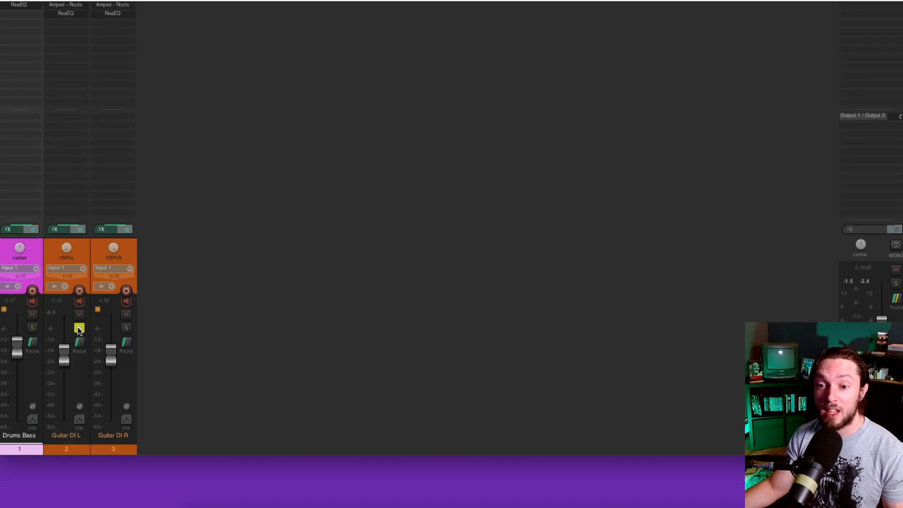
Step: Unsolo Guitar DI L, play the full mix and raise its fader to about 0 dB
left_click(79, 328)
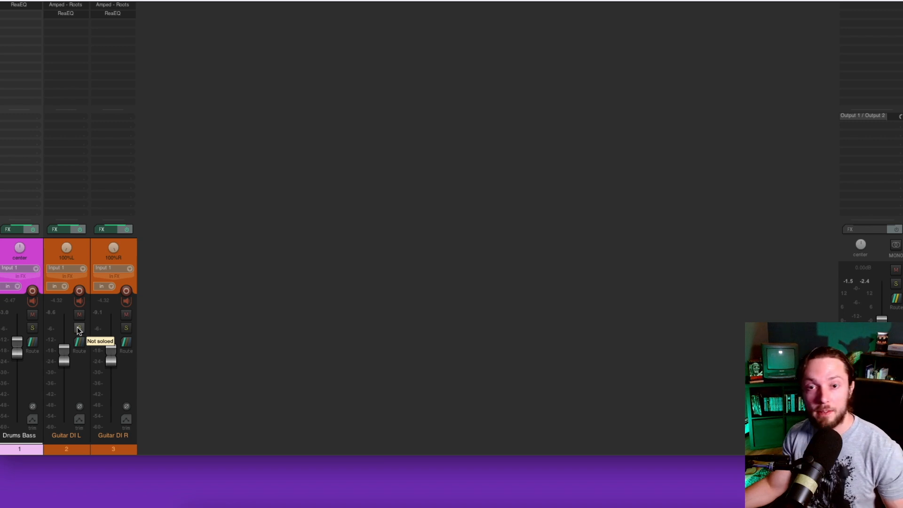
key("space")
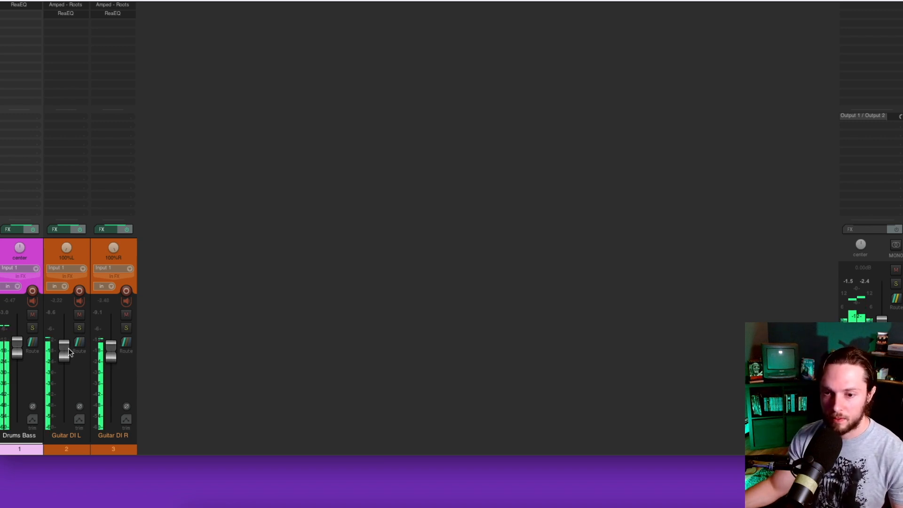
mouse_move(64, 349)
left_mouse_down()
mouse_move(110, 347)
mouse_move(62, 348)
left_mouse_up()
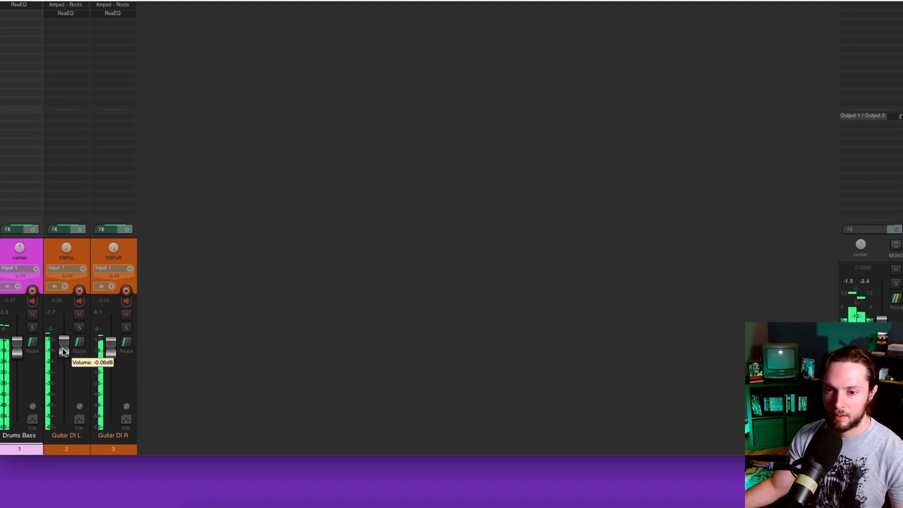
Step: Cut band 2 in ReaEQ by 1 dB at about 417 Hz on Guitar DI L and by 0.8 dB at about 411 Hz on Guitar DI R
left_click(66, 13)
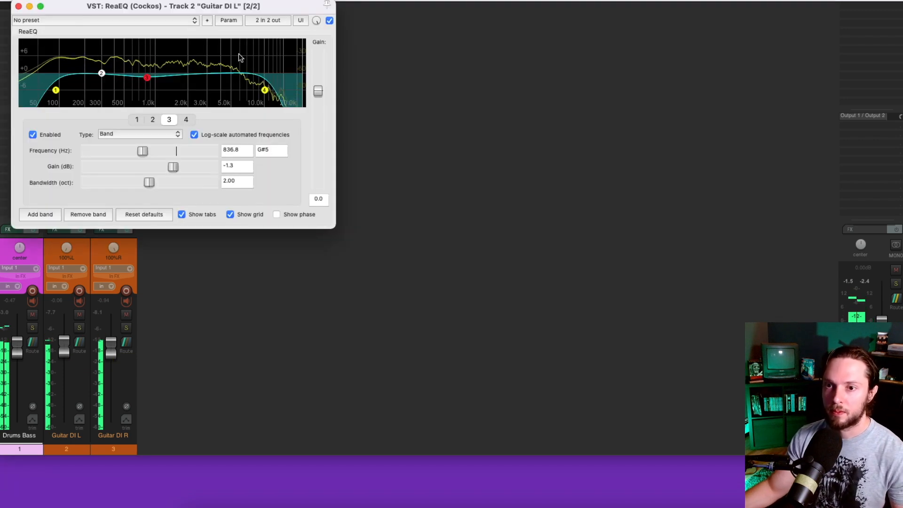
left_click_drag(102, 73, 116, 76)
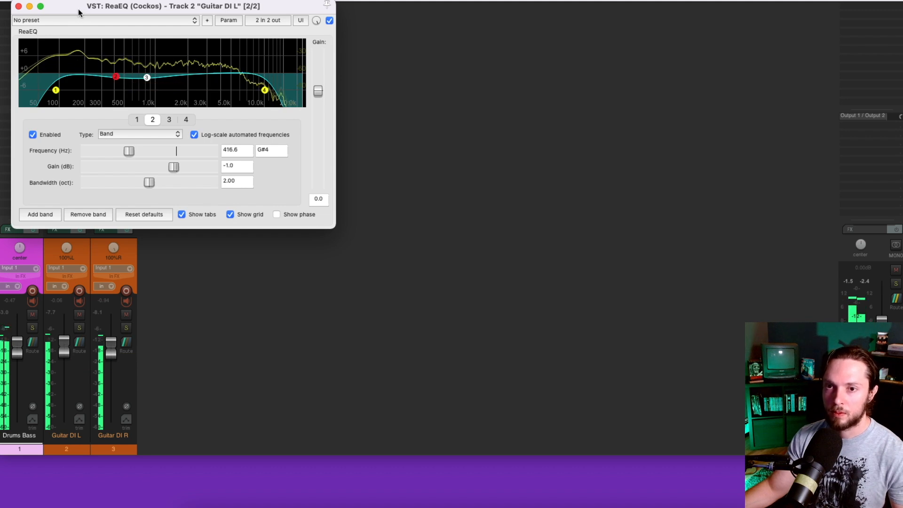
key("Escape")
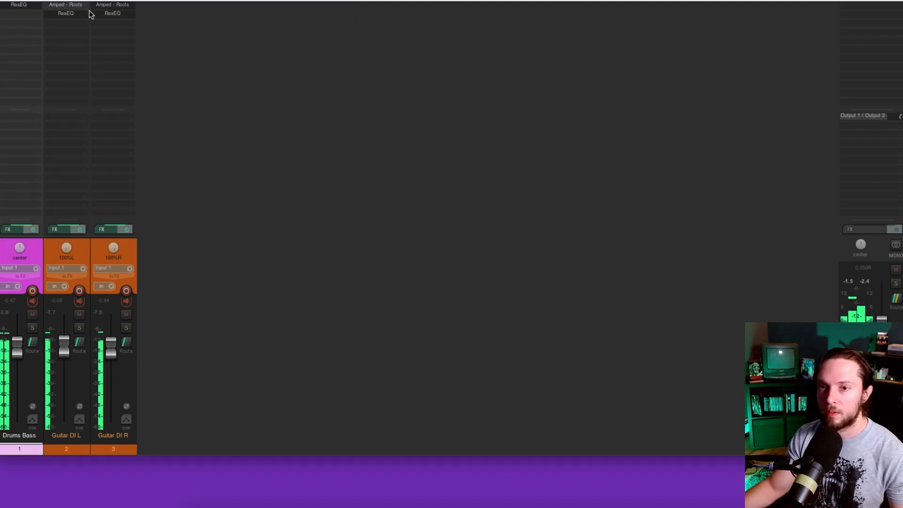
left_click(111, 13)
left_click_drag(107, 76, 117, 77)
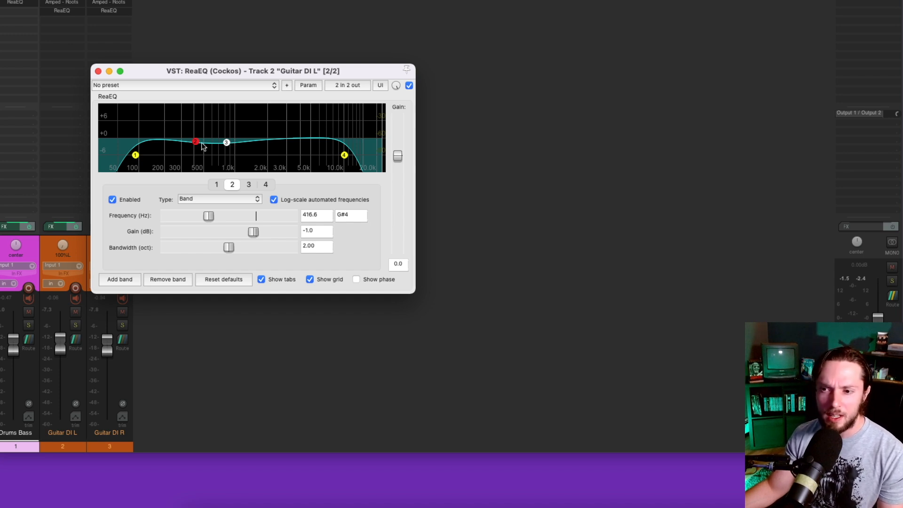
Step: Review band 3 in Guitar DI L's ReaEQ and open Guitar DI R's ReaEQ for comparison
left_click(227, 142)
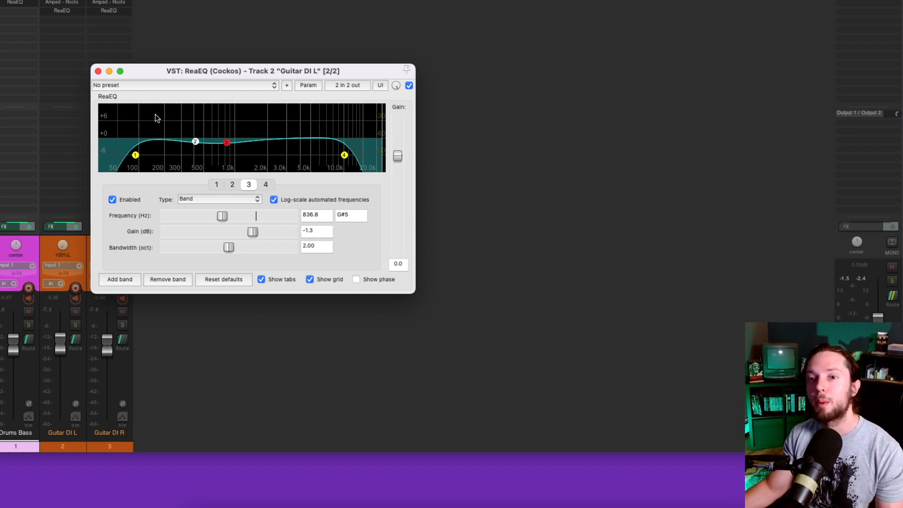
left_click(114, 14)
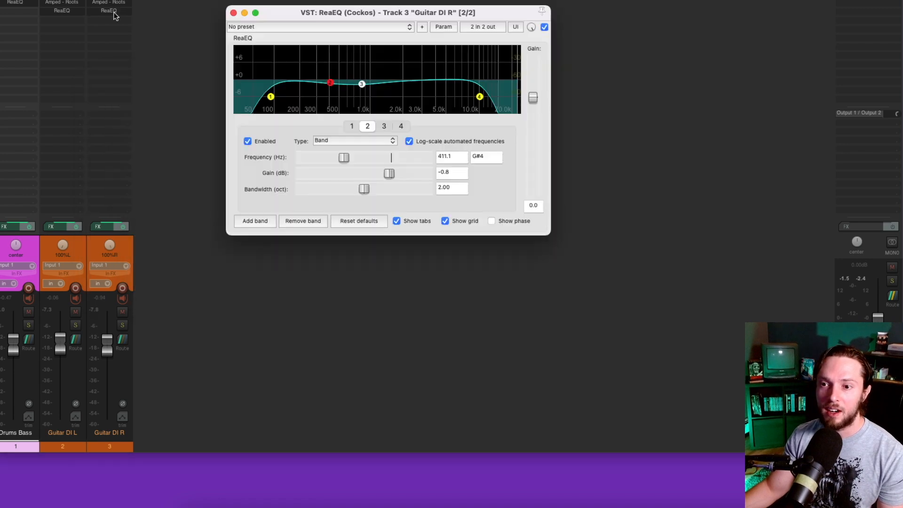